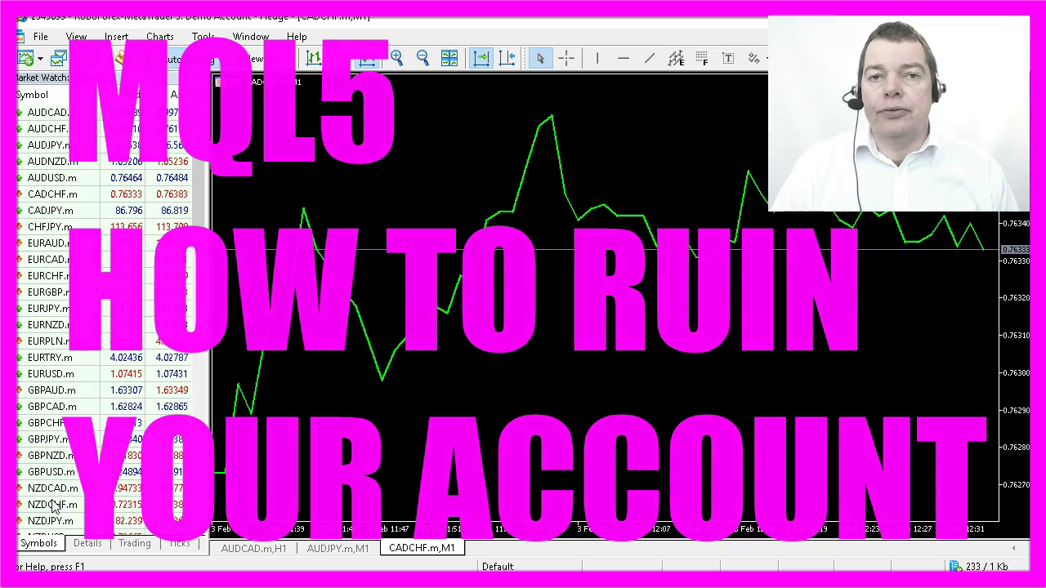
# Open the View menu to show the available panels, including Strategy Tester.
pyautogui.click(76, 38)
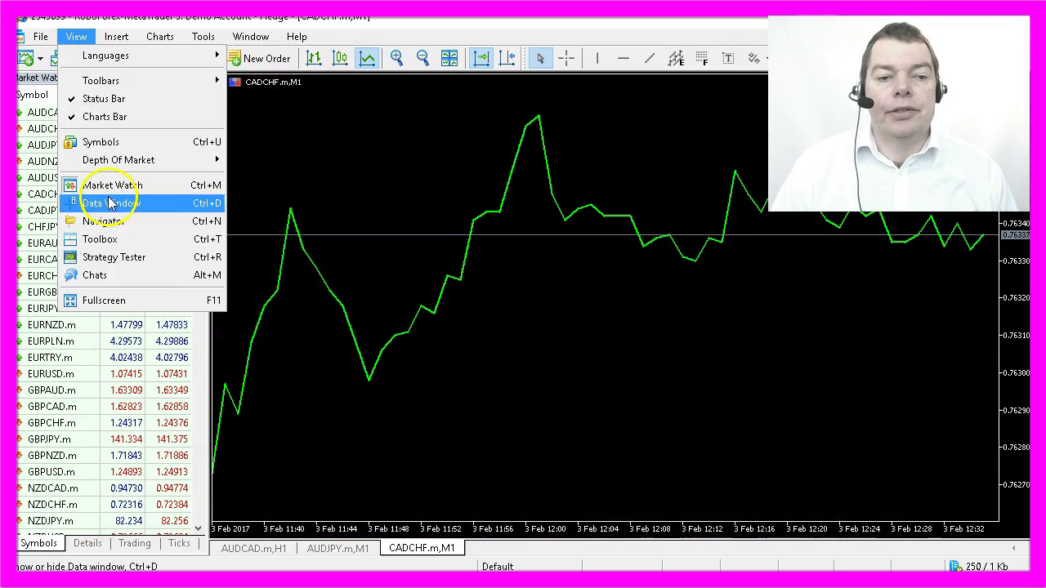
# Open the Strategy Tester set to Examples\Moving Average.ex5 on AUDCAD.m with the M1 period.
pyautogui.click(211, 260)
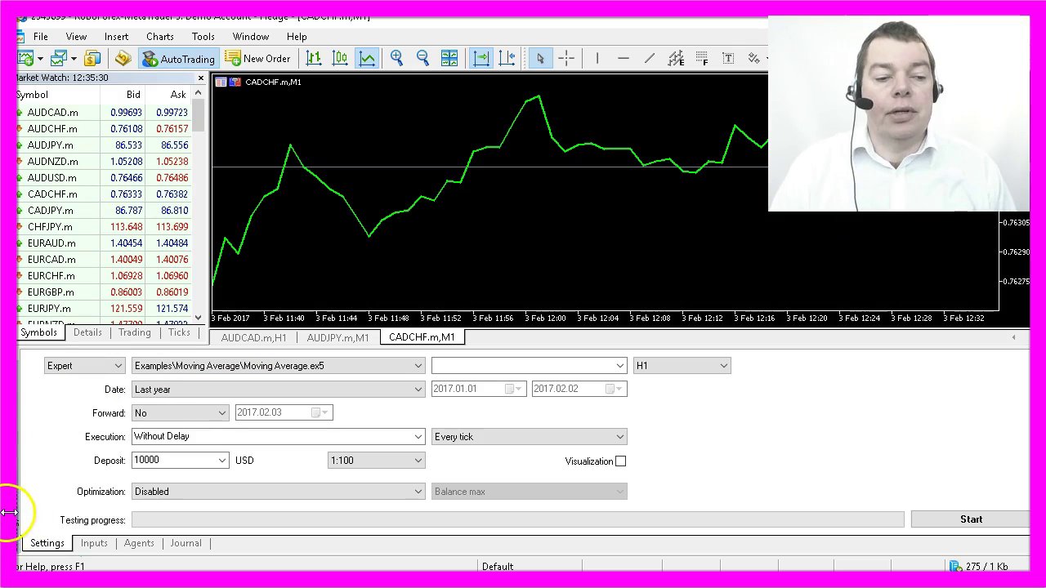
pyautogui.click(245, 366)
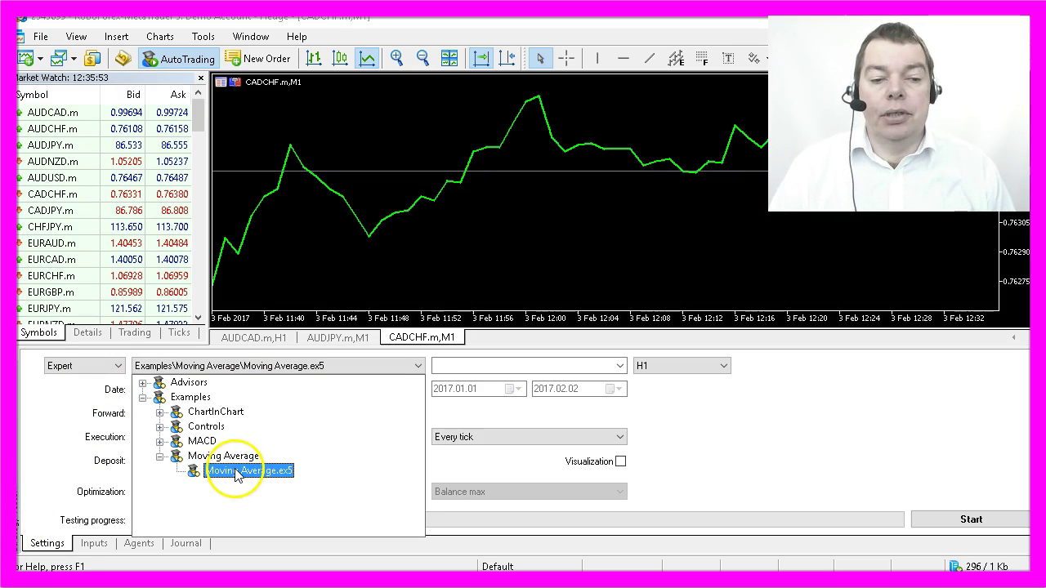
pyautogui.click(236, 472)
pyautogui.click(662, 366)
pyautogui.click(663, 383)
pyautogui.click(618, 366)
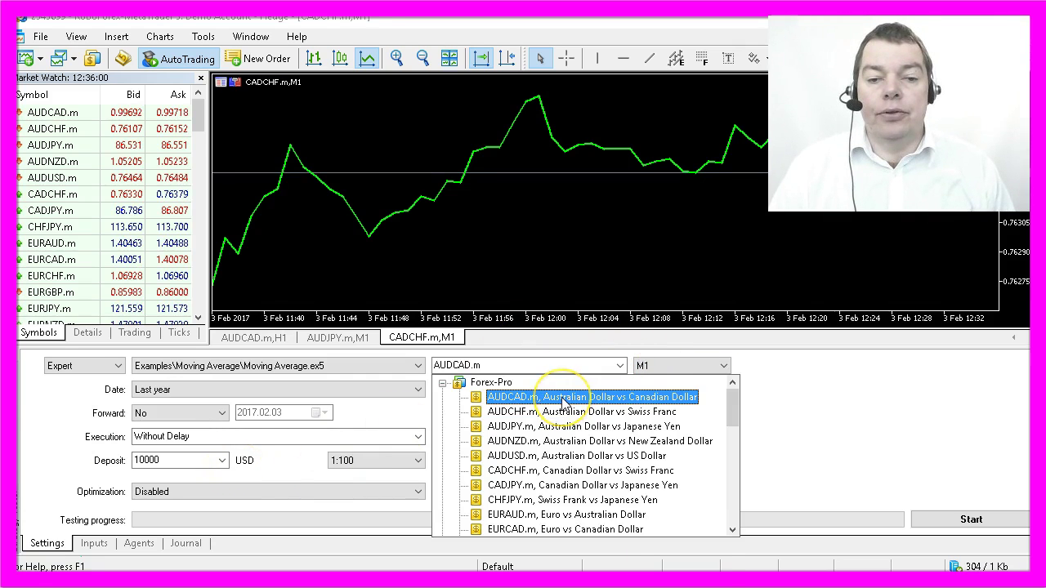
pyautogui.click(562, 399)
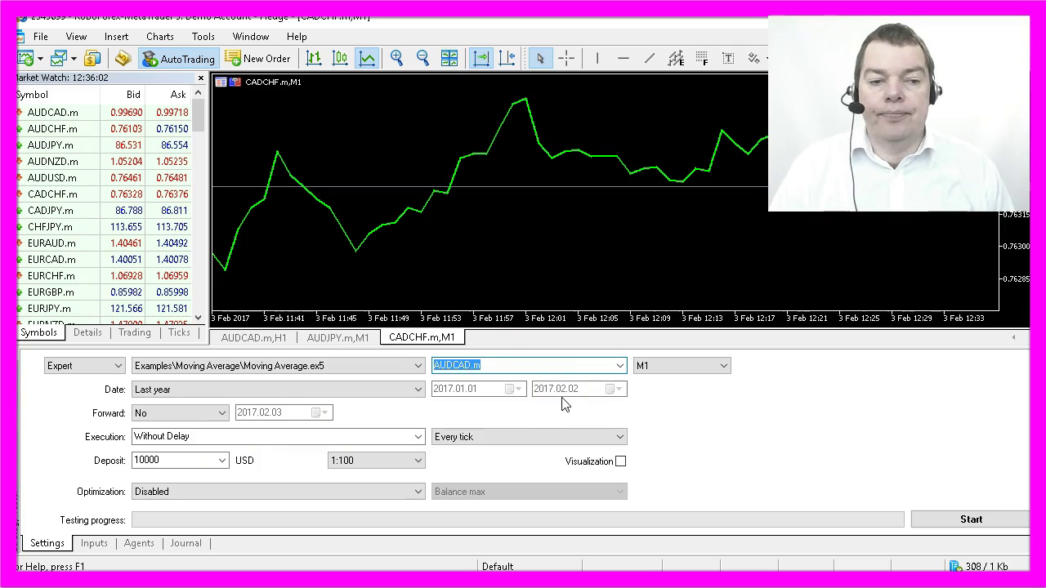
# Set a custom test period from 2016.01.01 to 2017.01.01.
pyautogui.click(367, 390)
pyautogui.click(367, 434)
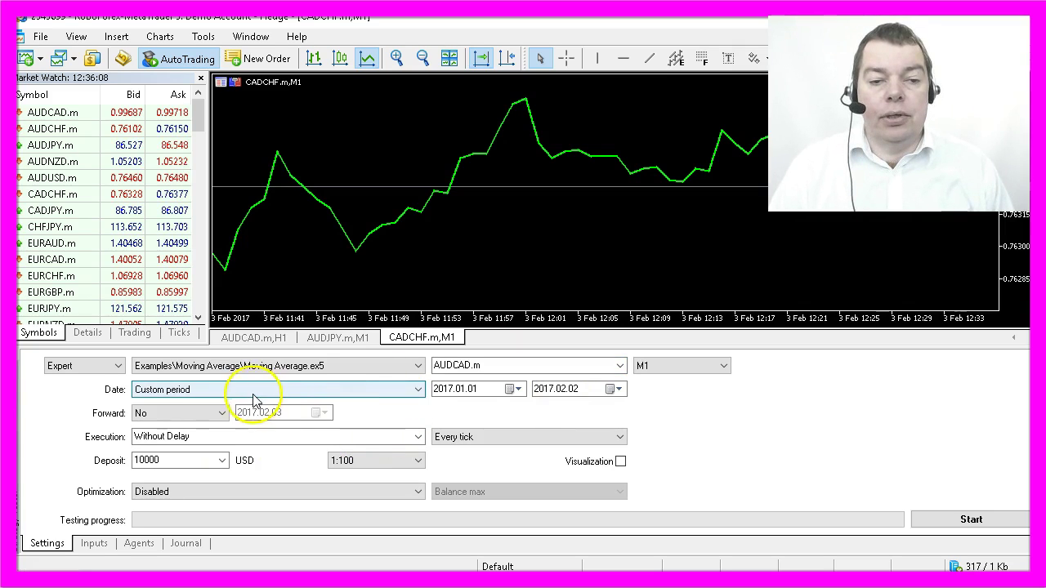
pyautogui.click(441, 389)
pyautogui.write('2016')
pyautogui.press('Tab')
pyautogui.write('20170101')
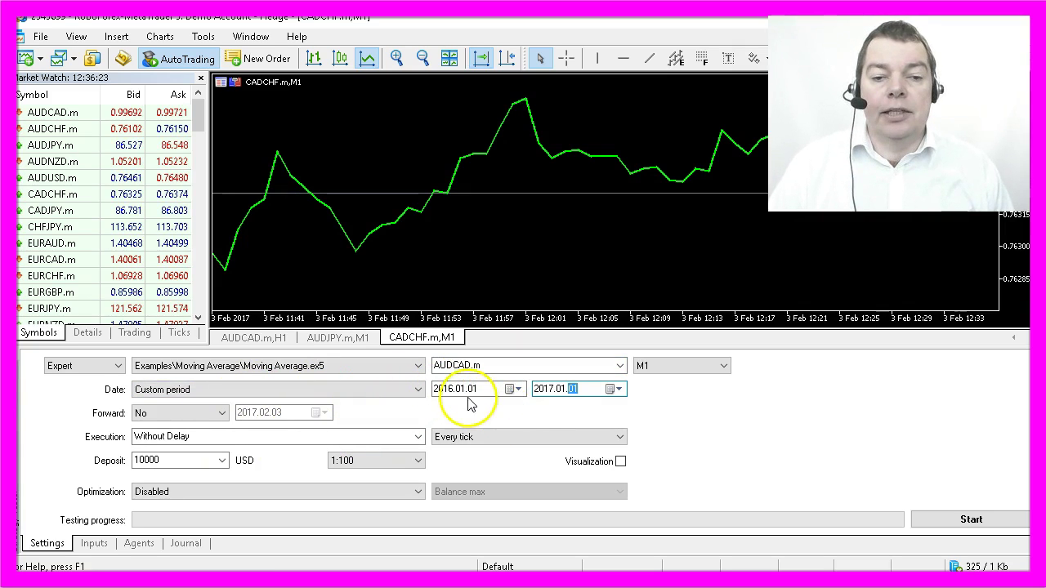
pyautogui.click(451, 392)
pyautogui.click(546, 391)
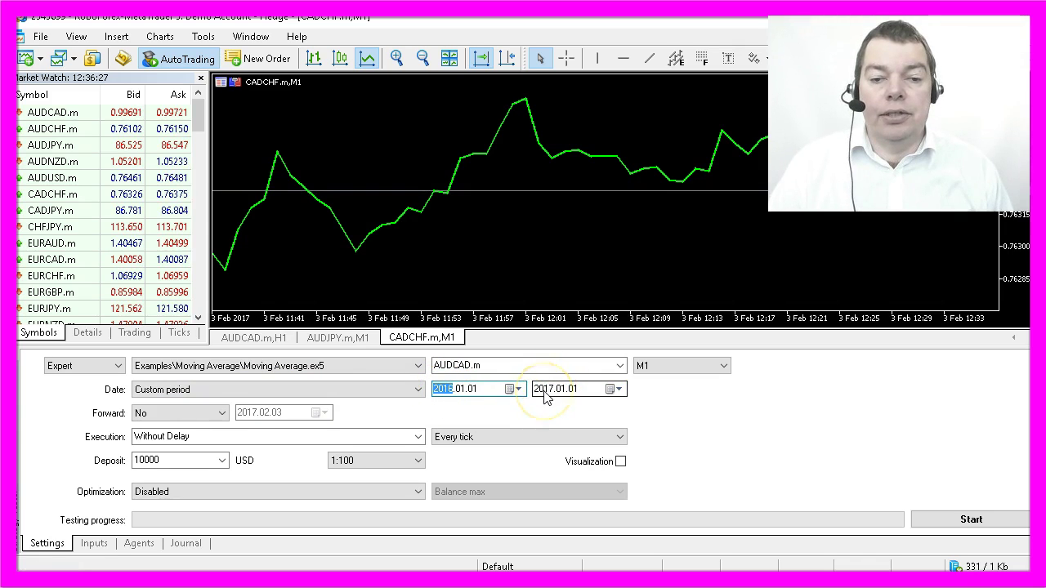
pyautogui.click(448, 437)
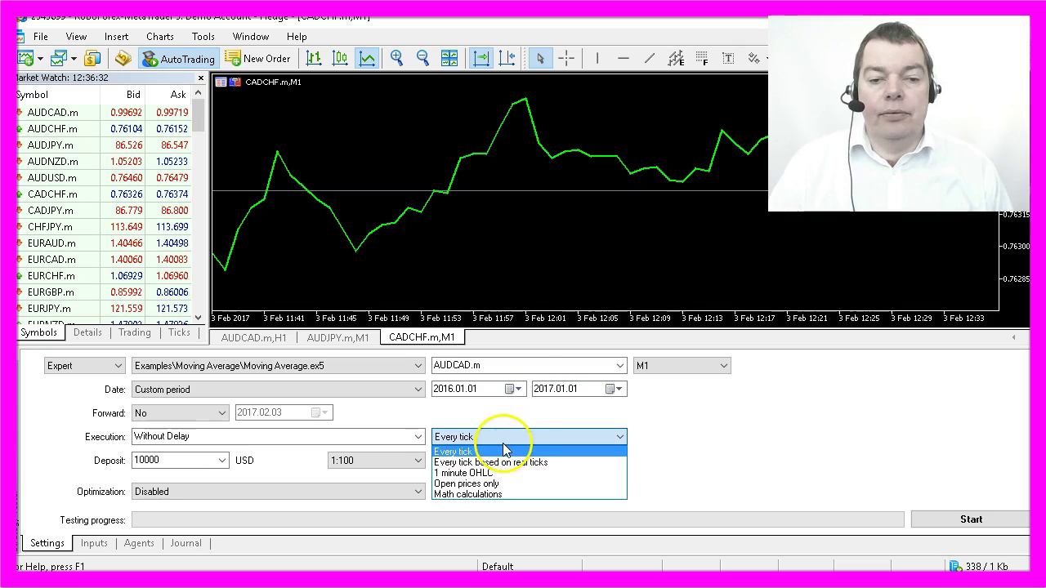
# Choose 1 minute OHLC modelling and set the deposit to 100000.
pyautogui.click(504, 449)
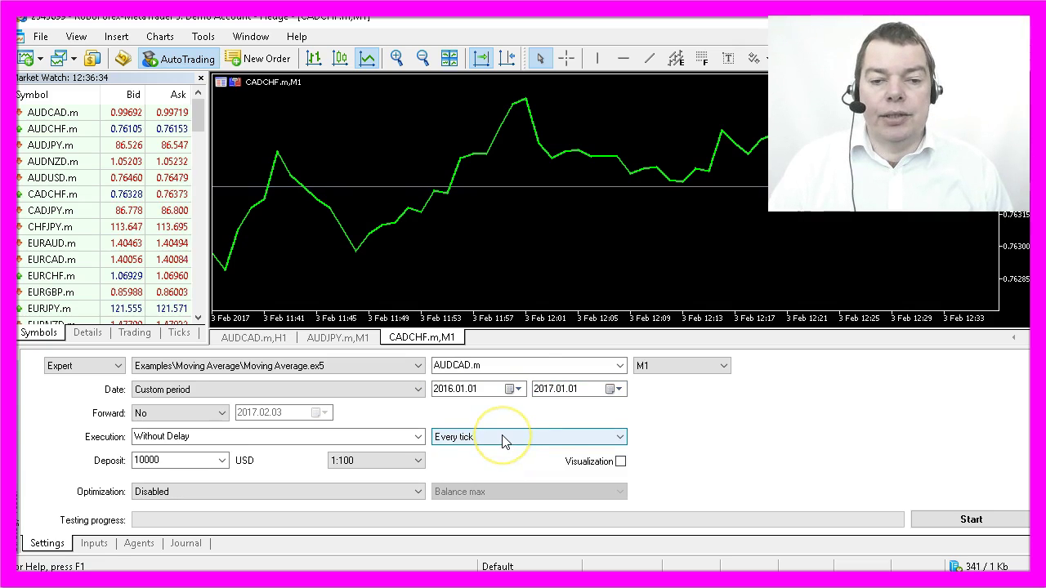
pyautogui.click(498, 439)
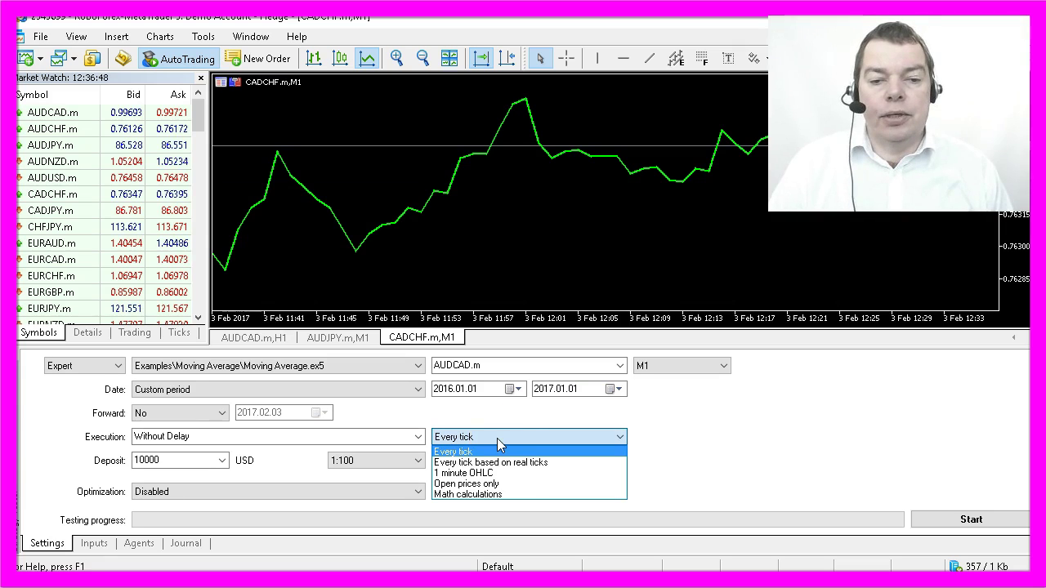
pyautogui.click(476, 478)
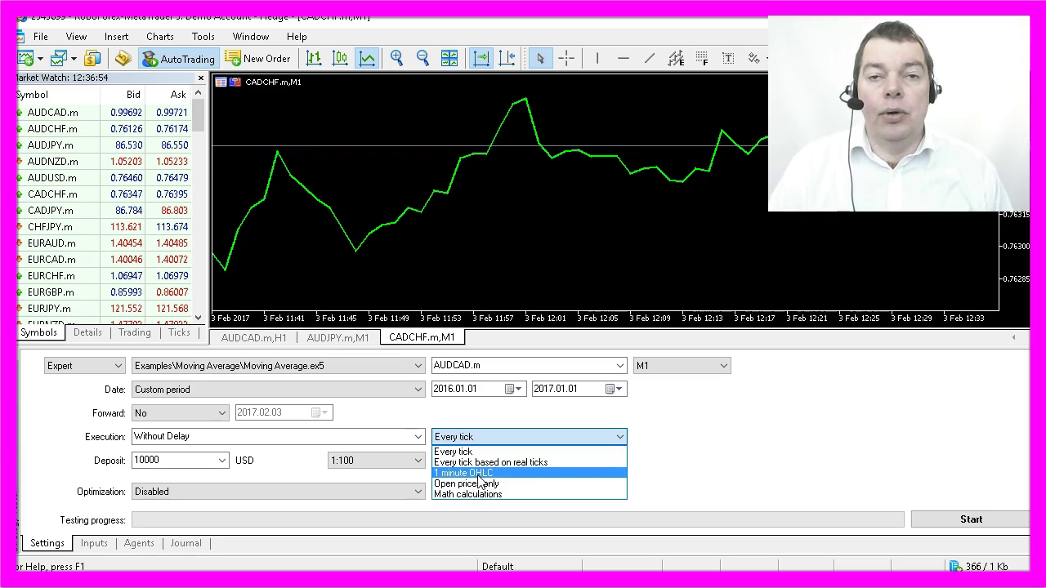
pyautogui.click(479, 473)
pyautogui.click(163, 464)
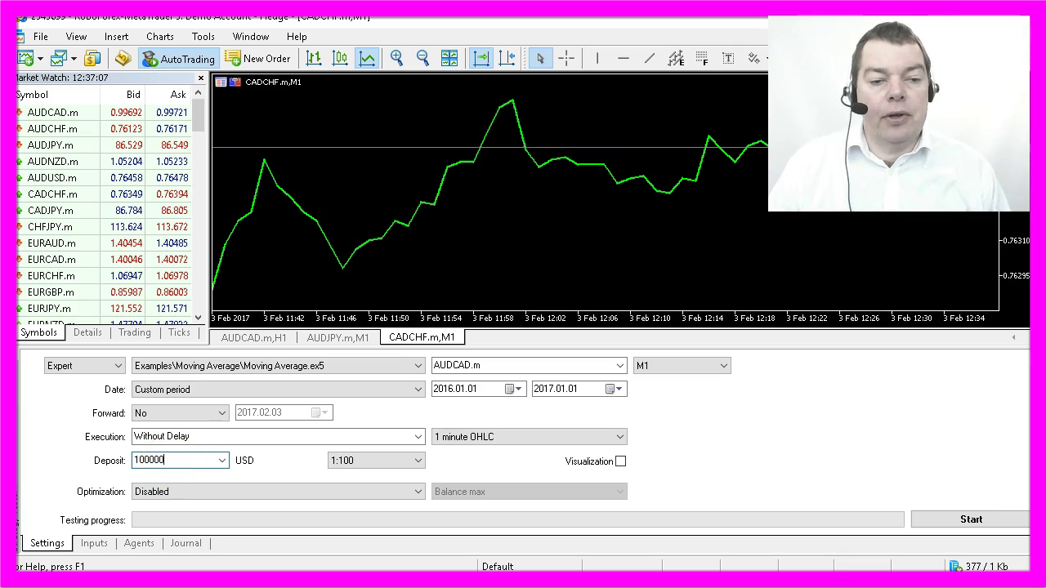
# Set the test leverage to 1:500 and turn on Visualization.
pyautogui.click(374, 463)
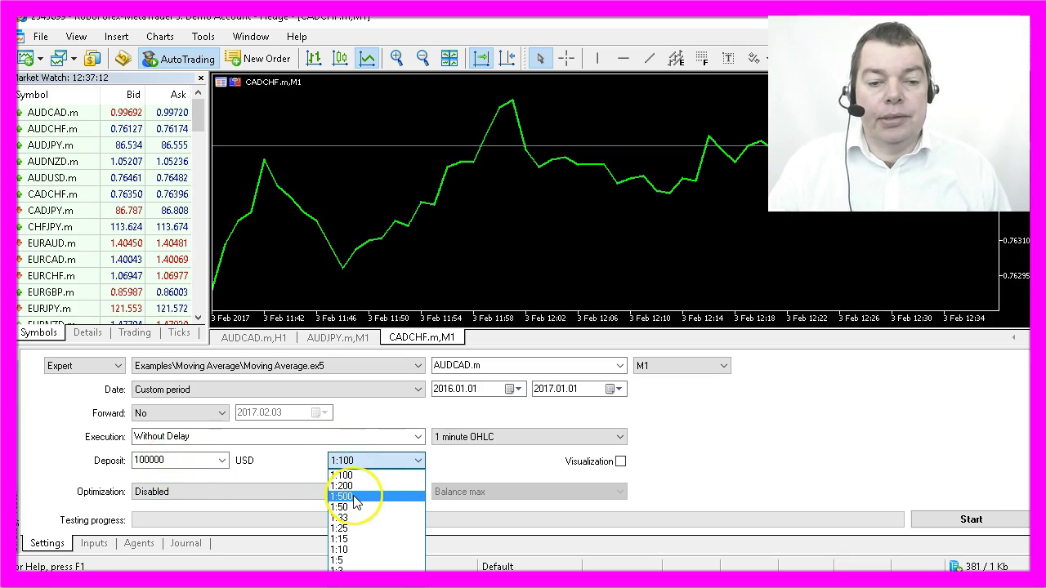
pyautogui.click(357, 497)
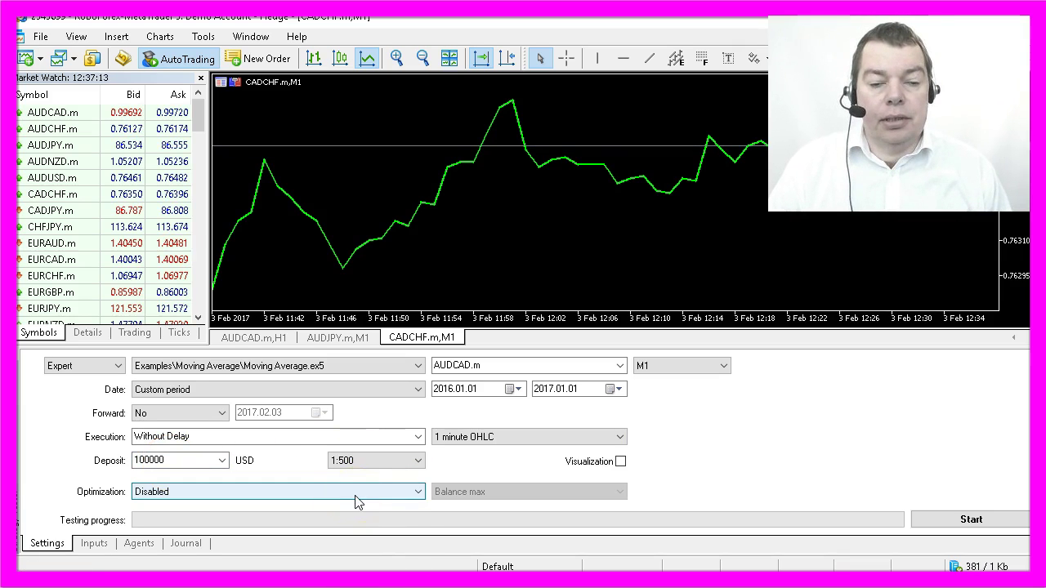
pyautogui.click(618, 462)
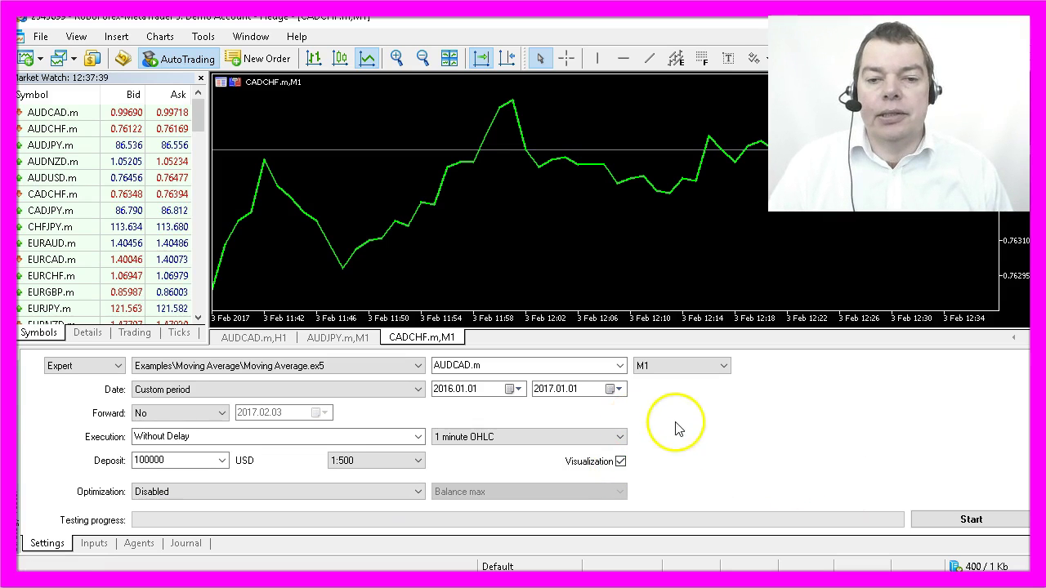
# Start the AUDCAD.m visual backtest, speed up the replay and show candlesticks.
pyautogui.click(960, 527)
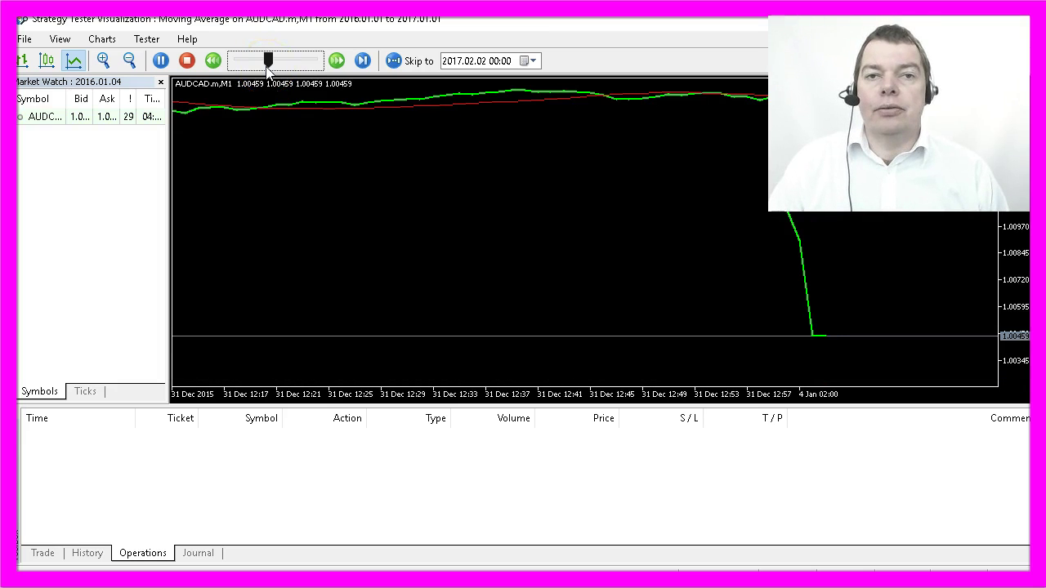
pyautogui.click(273, 65)
pyautogui.moveTo(273, 65); pyautogui.dragTo(298, 60)
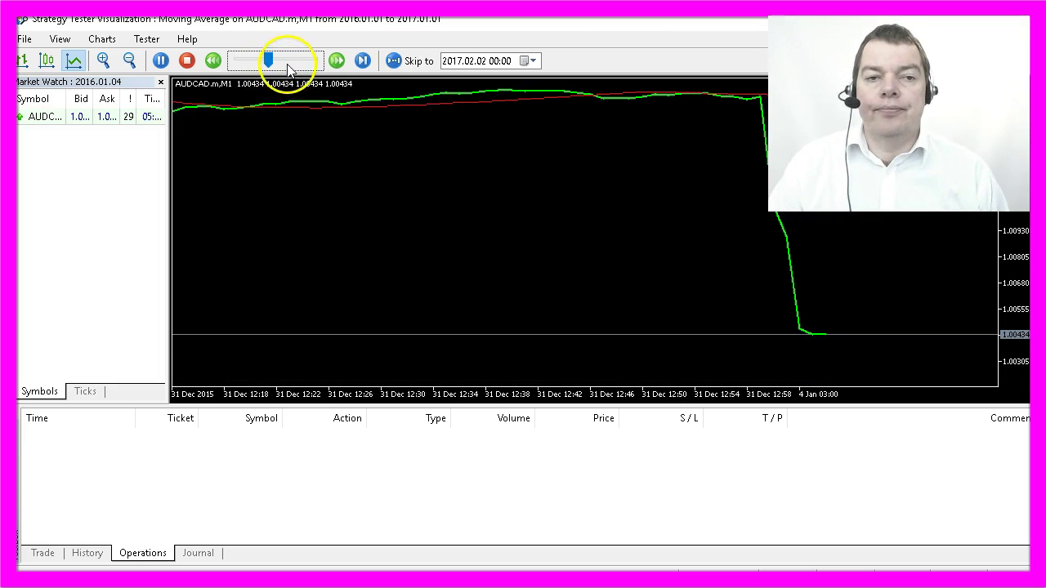
pyautogui.click(424, 241)
pyautogui.hotkey('alt', '2')
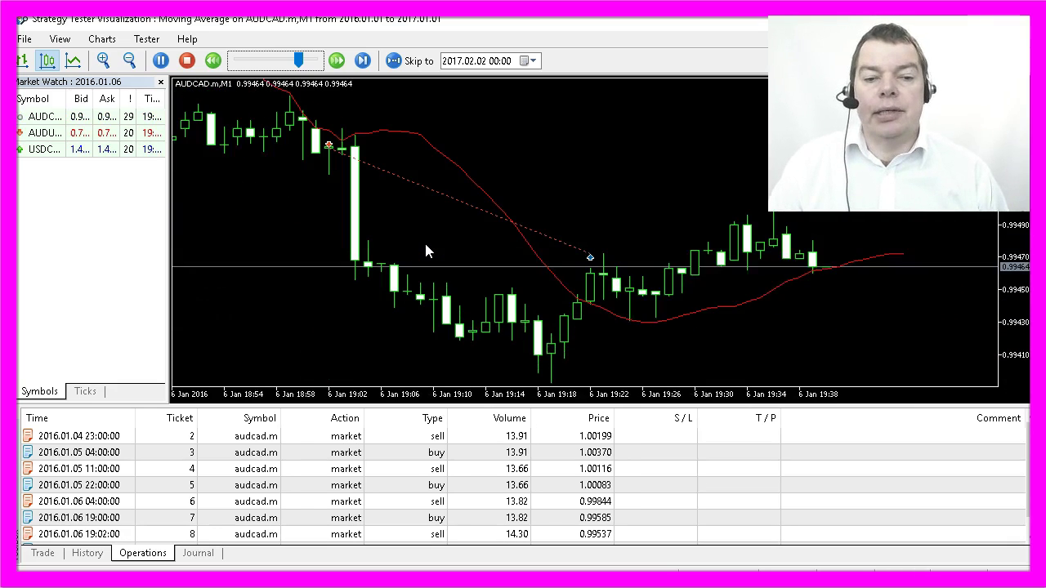
pyautogui.click(321, 65)
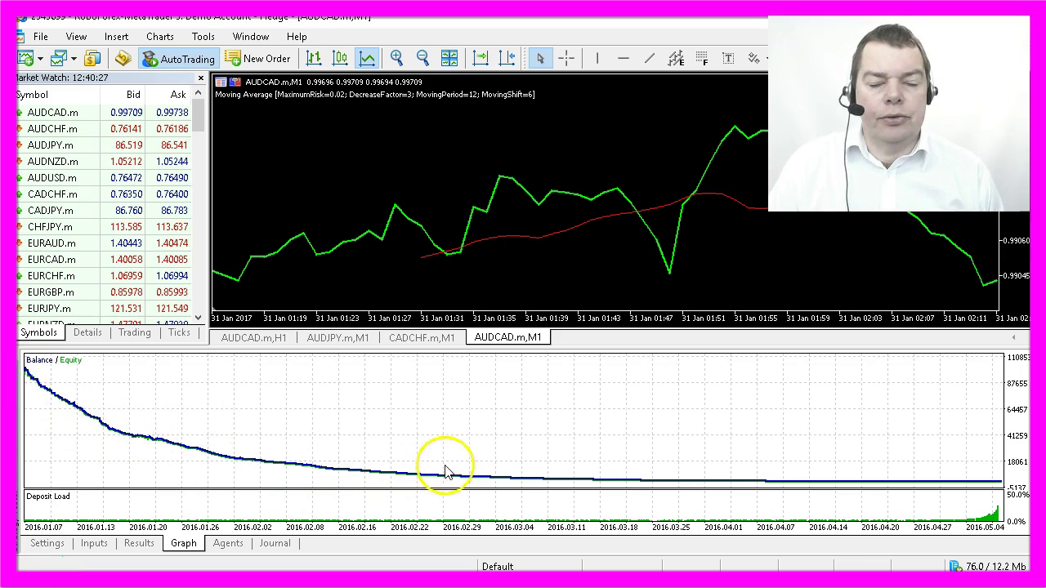
# Read values along the AUDCAD balance curve falling from about 110000 toward zero.
pyautogui.moveTo(517, 491)
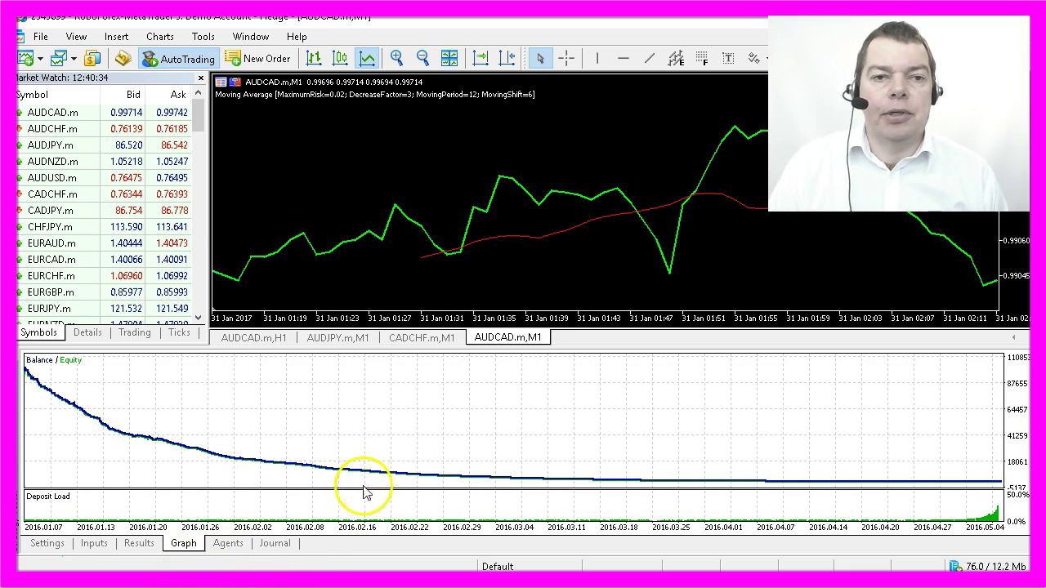
pyautogui.moveTo(379, 476)
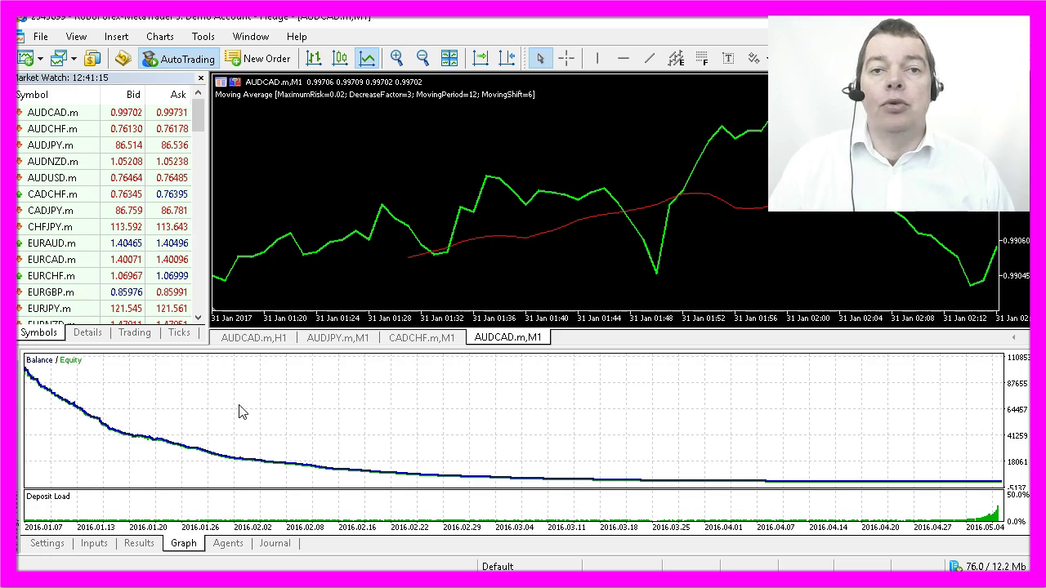
# Select EURUSD.m as the test symbol, start the backtest and speed up the replay.
pyautogui.click(625, 371)
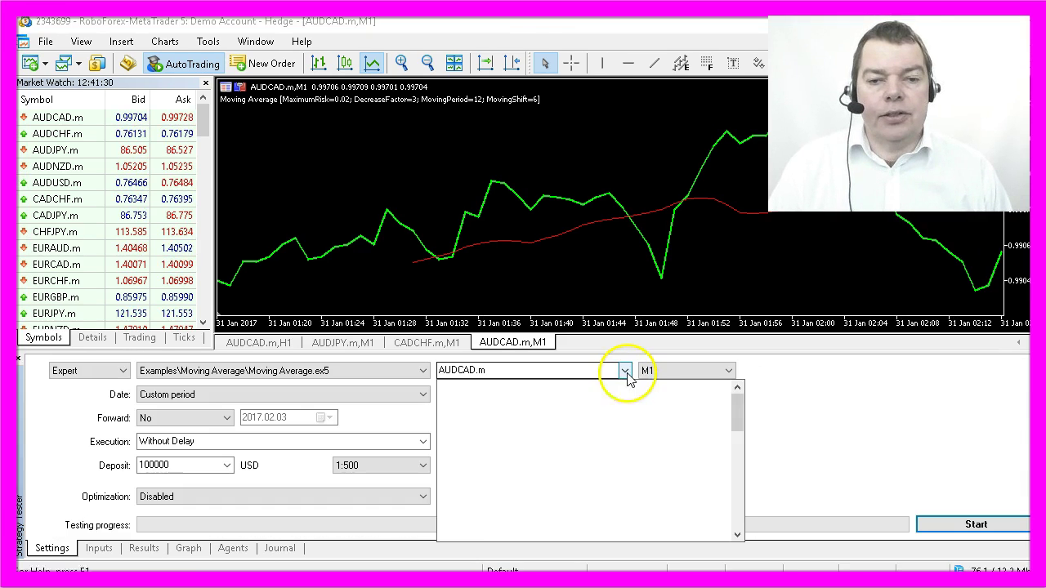
pyautogui.scroll(-2, 564, 458)
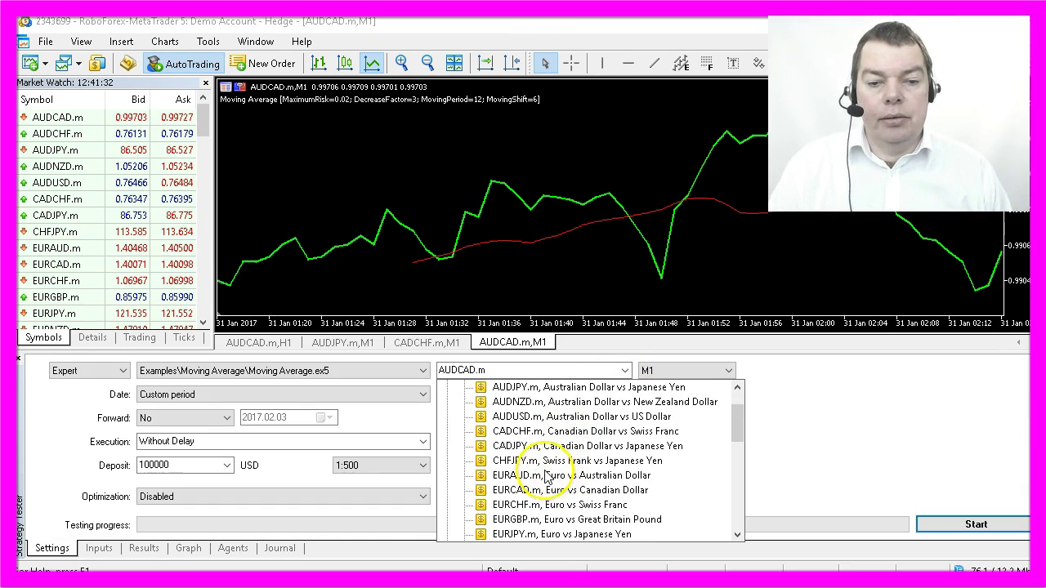
pyautogui.click(531, 520)
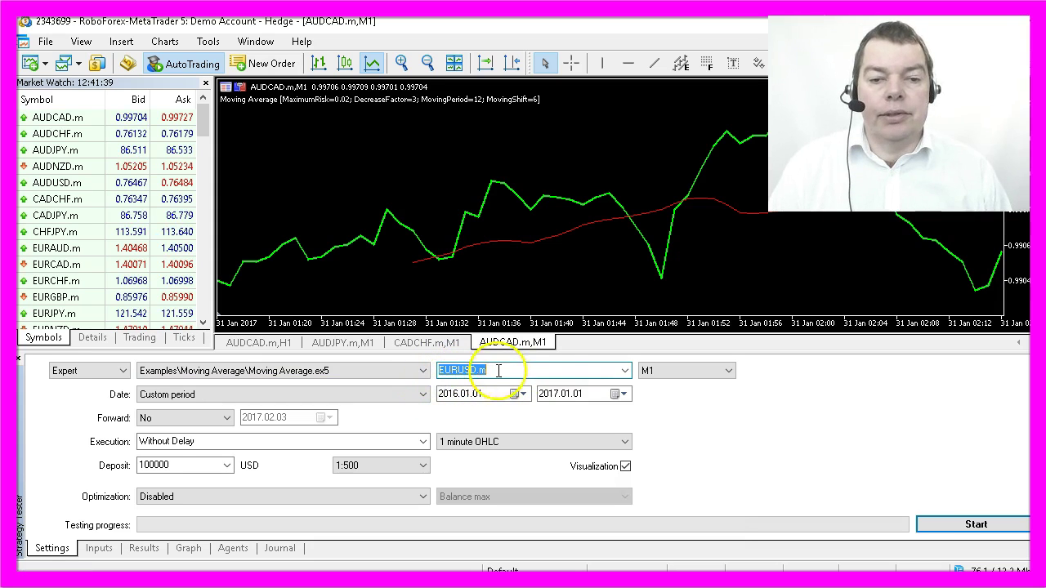
pyautogui.press('Return')
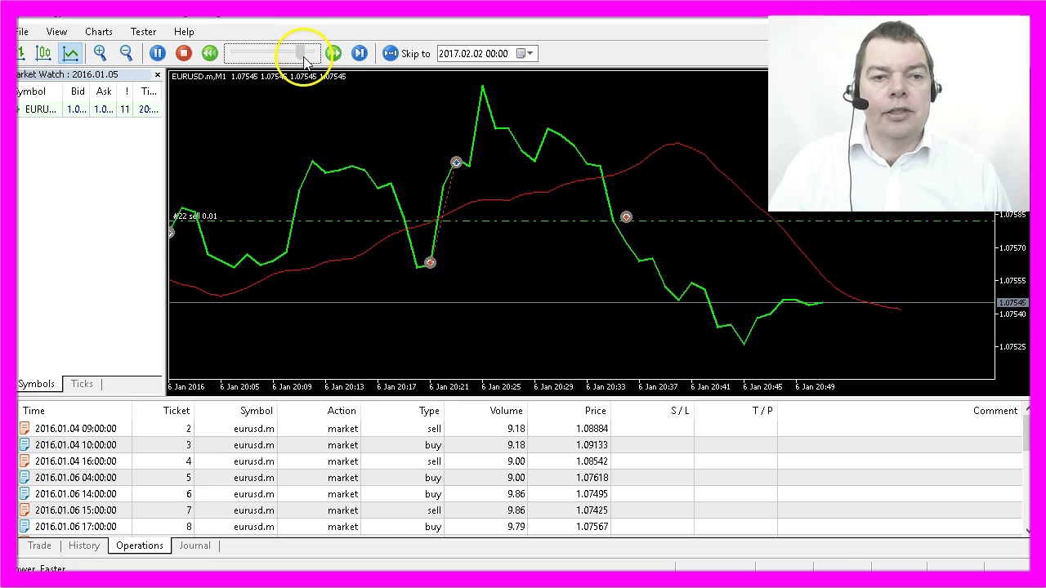
pyautogui.moveTo(304, 60); pyautogui.dragTo(308, 57)
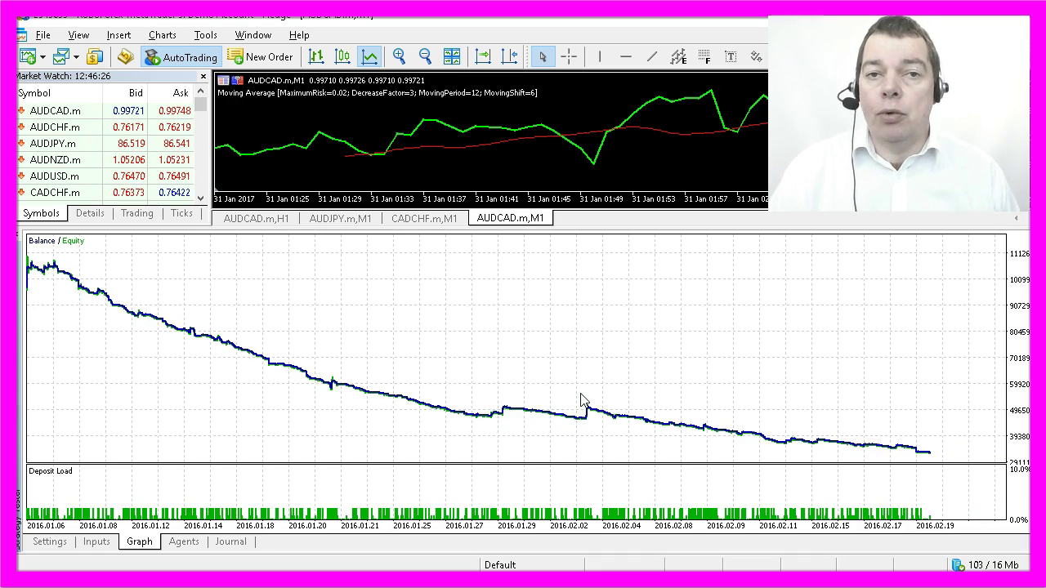
# Switch from the EURUSD.m balance graph back to the Settings tab while testing continues.
pyautogui.click(561, 414)
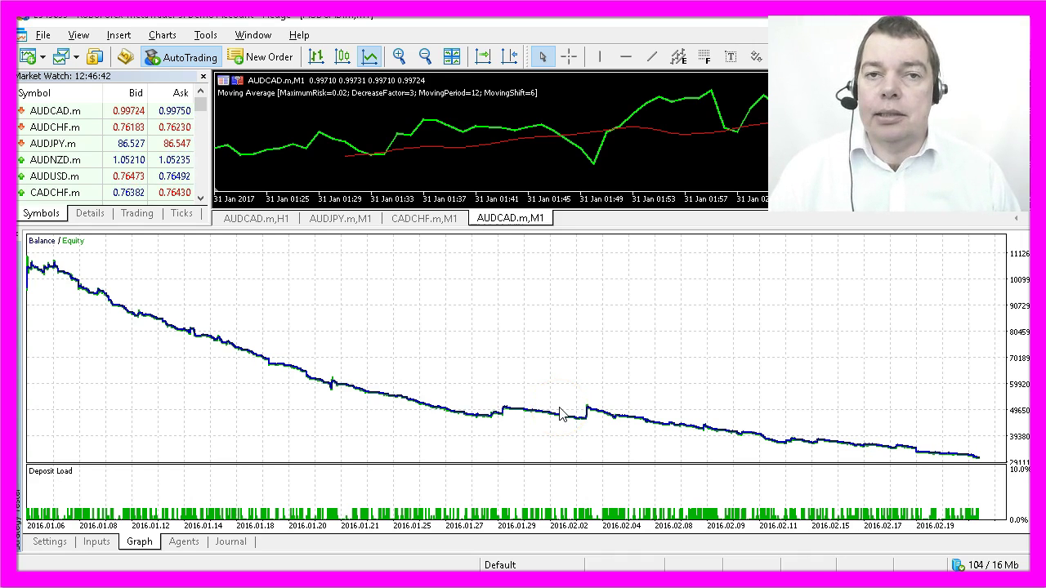
pyautogui.click(552, 415)
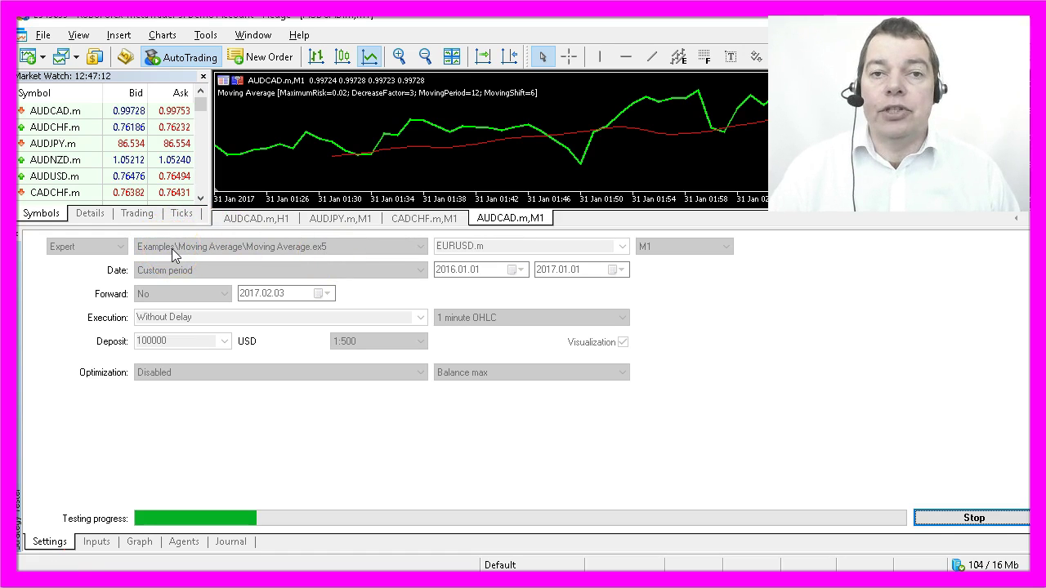
# Choose GBPCHF.m as the symbol, turn off Visualization and start the backtest.
pyautogui.click(623, 245)
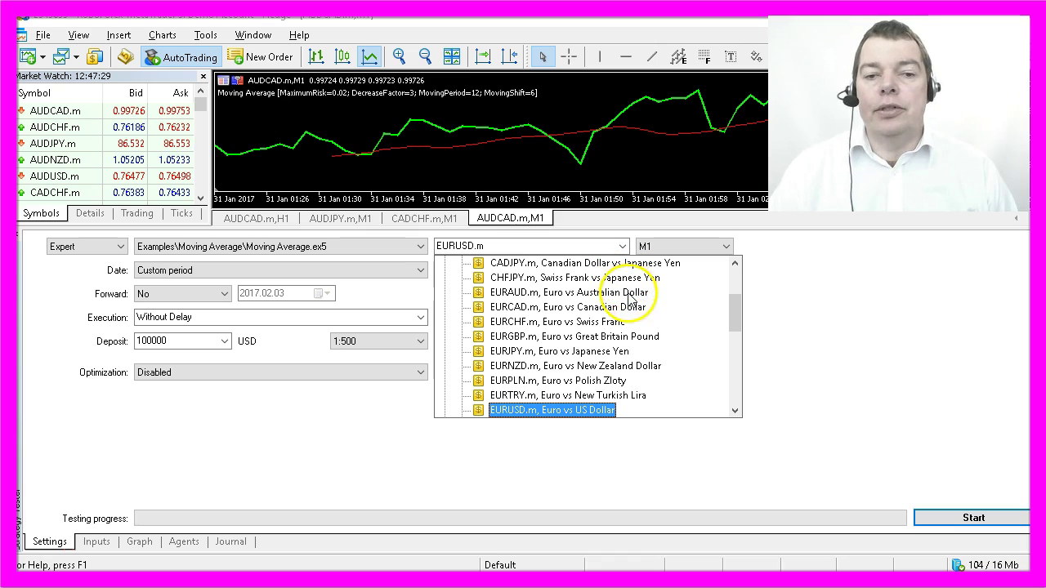
pyautogui.scroll(-2, 624, 286)
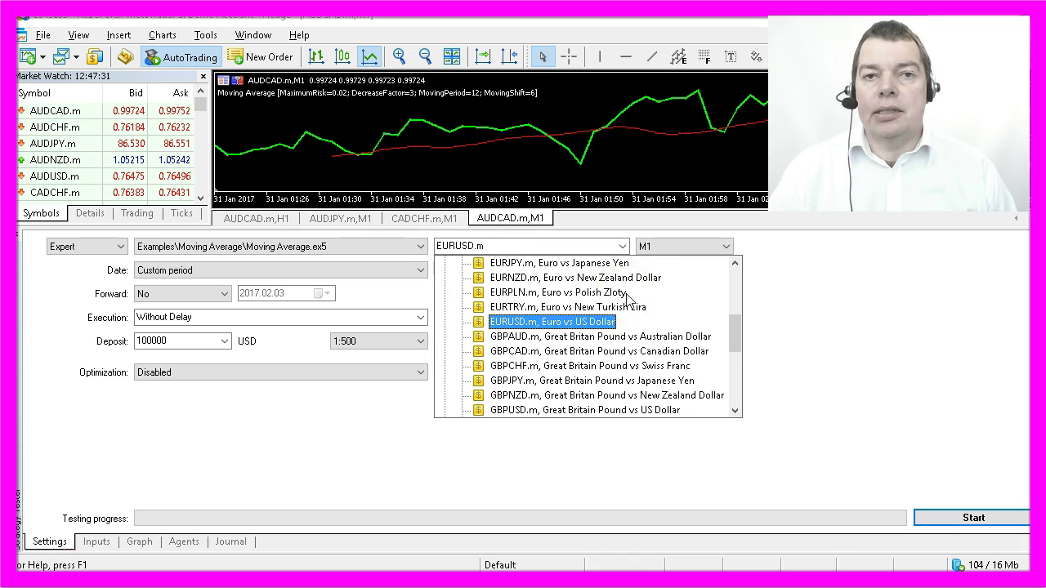
pyautogui.scroll(-1, 627, 299)
pyautogui.click(621, 321)
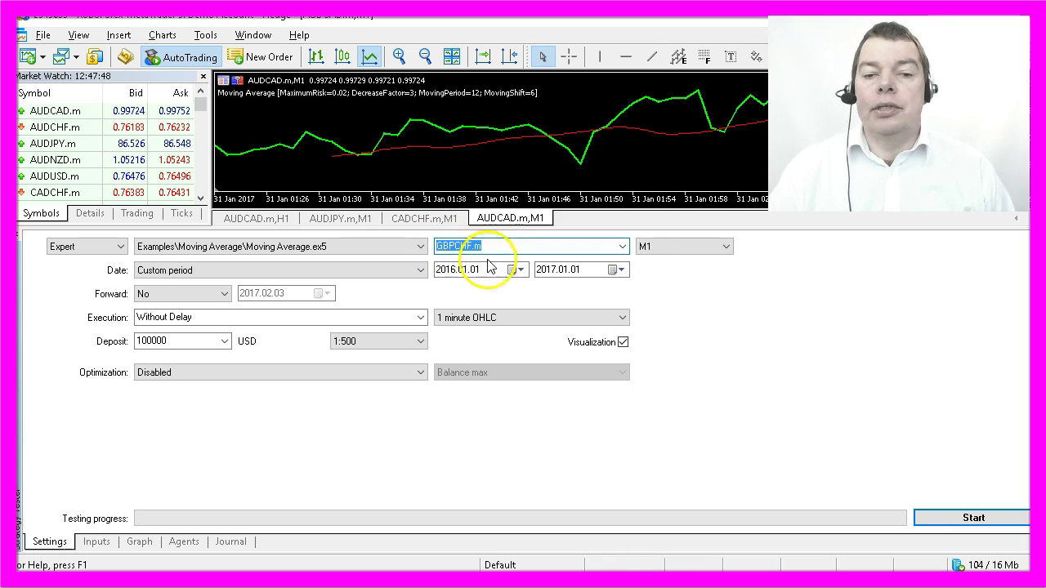
pyautogui.click(623, 344)
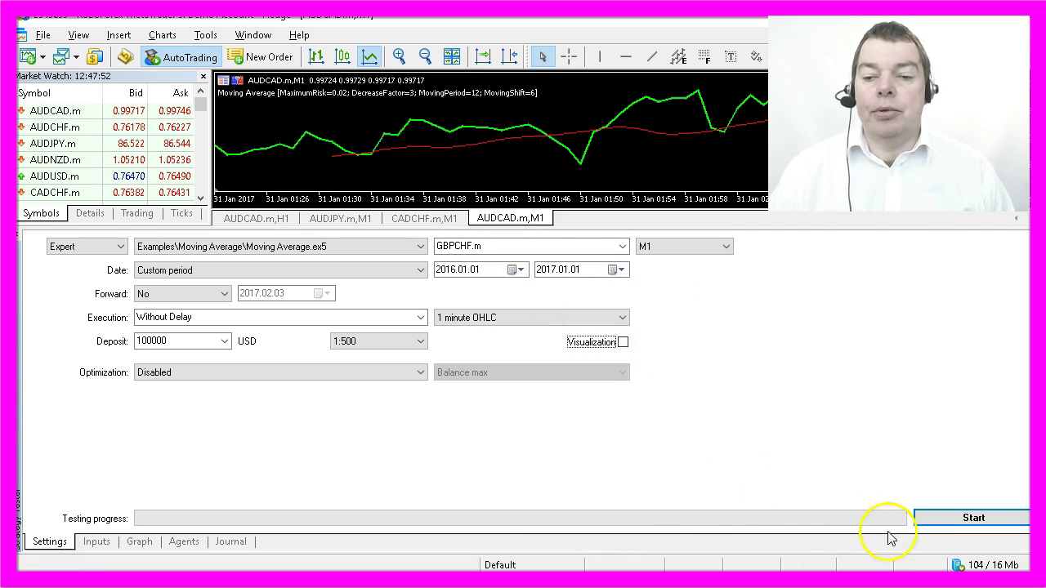
pyautogui.click(917, 520)
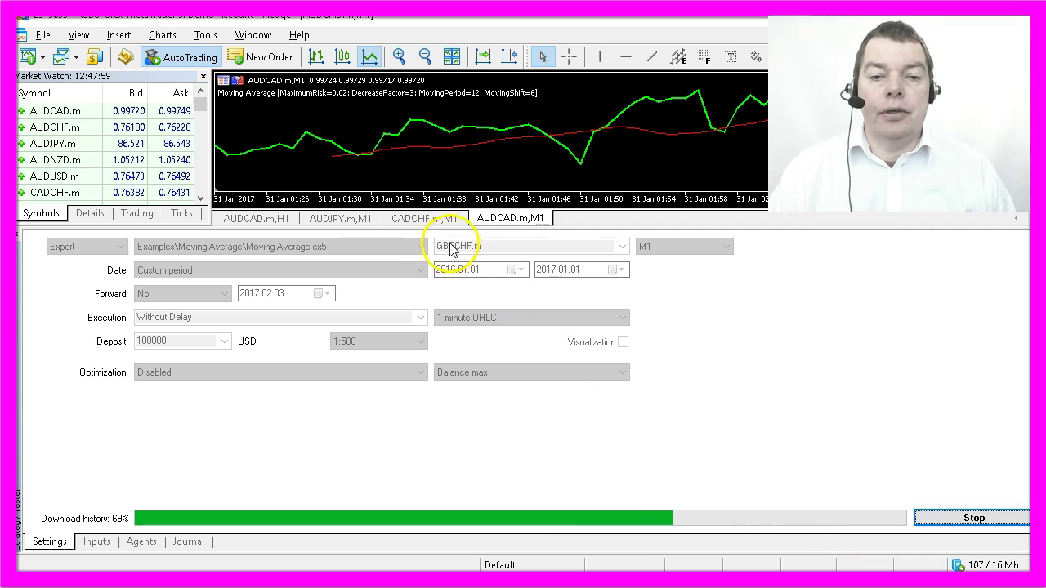